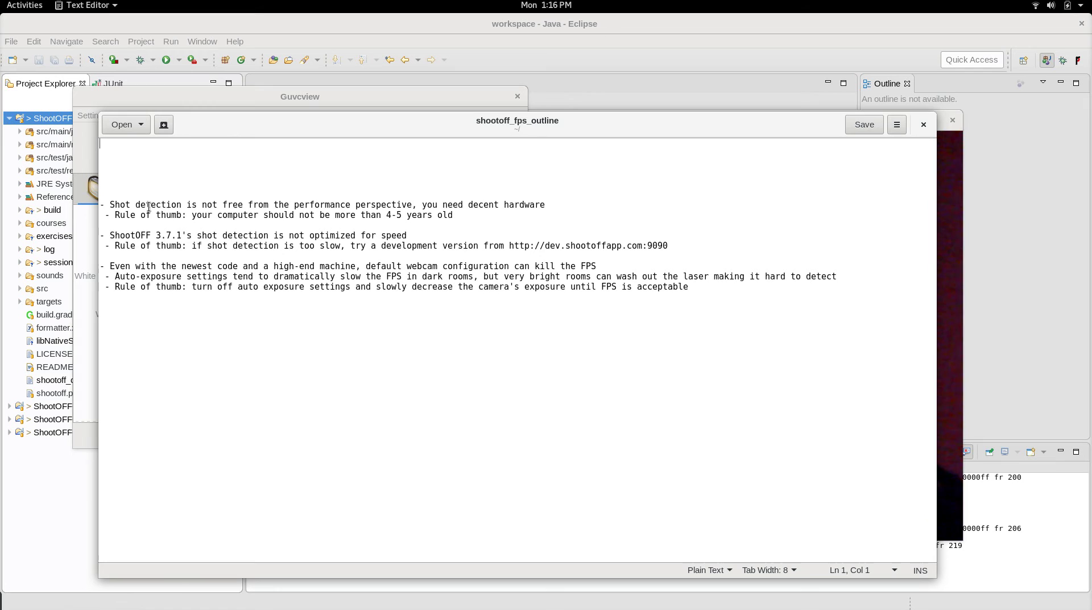
Step: Review the outline's points on hardware needs and ShootOFF 3.7.1's shot detection speed
double_click(209, 205)
click(251, 170)
triple_click(283, 235)
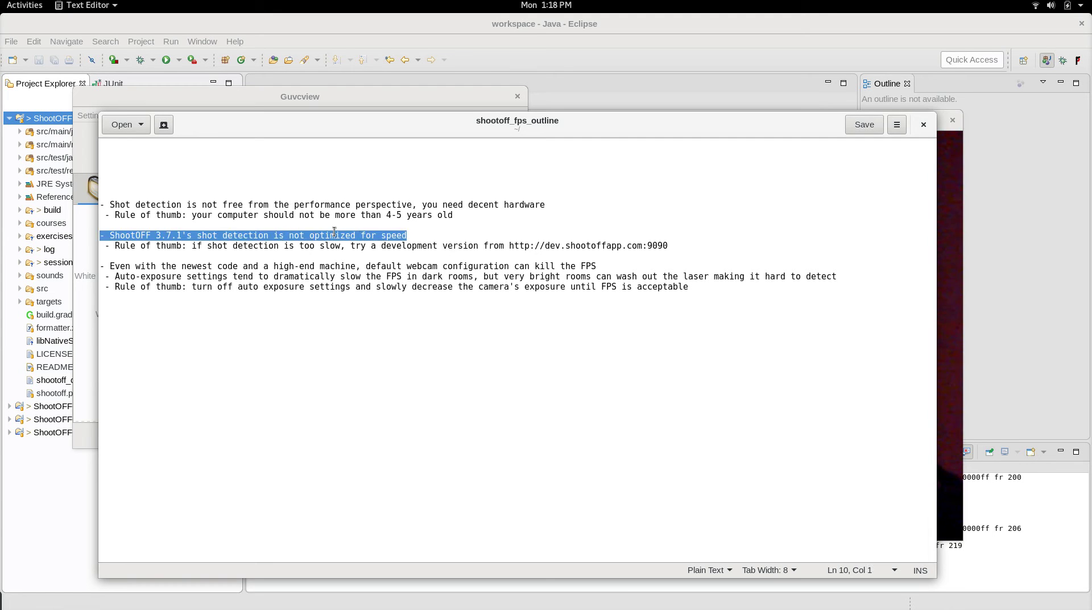
click(412, 235)
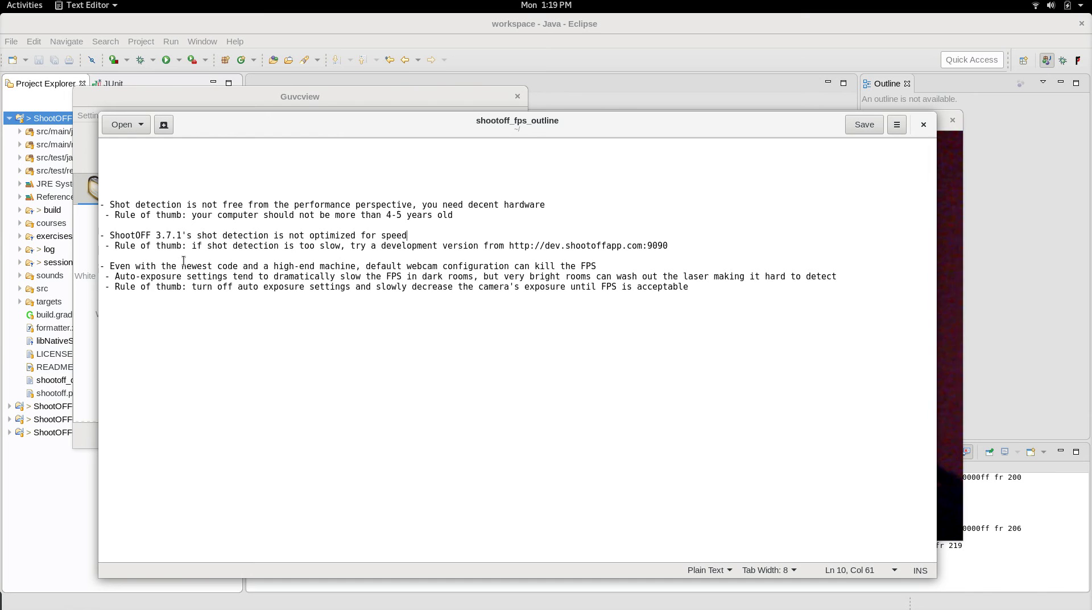
Step: Switch to Guvcview and check the webcam preview's frame rate alongside its image controls
click(944, 196)
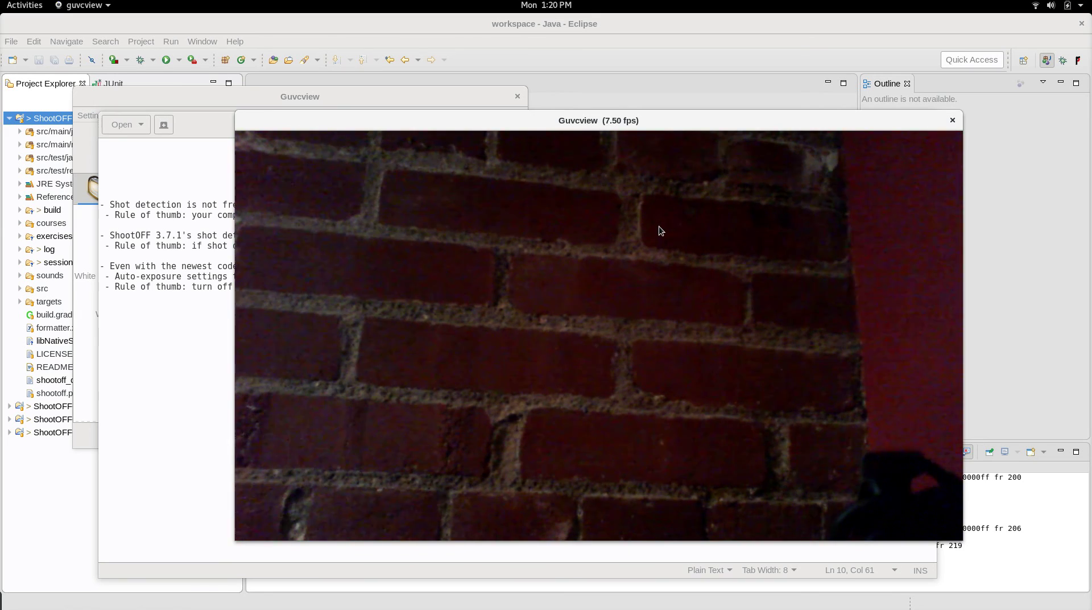
click(339, 97)
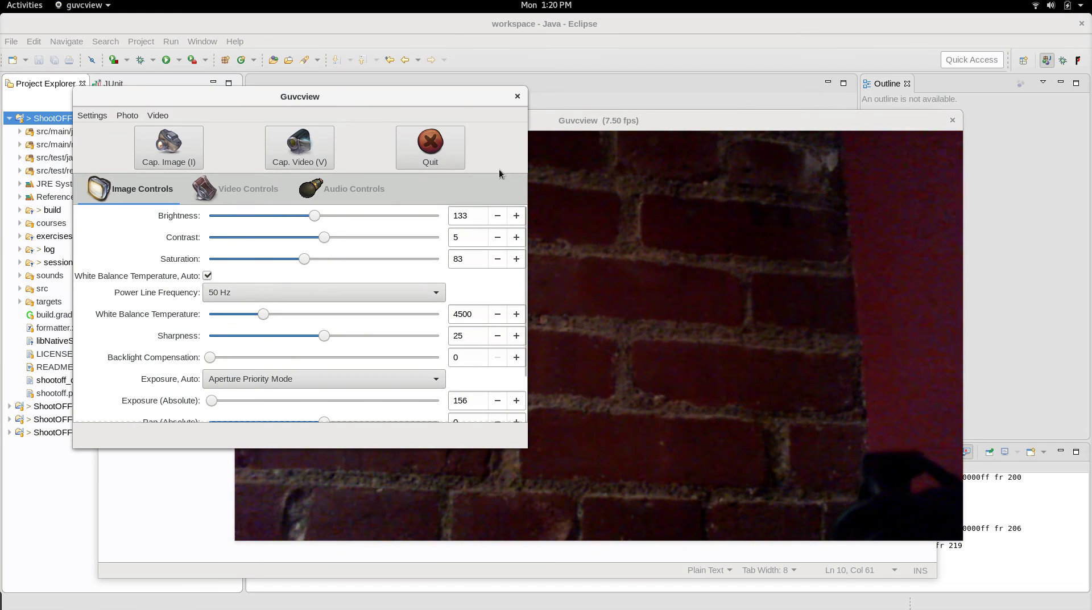
click(565, 138)
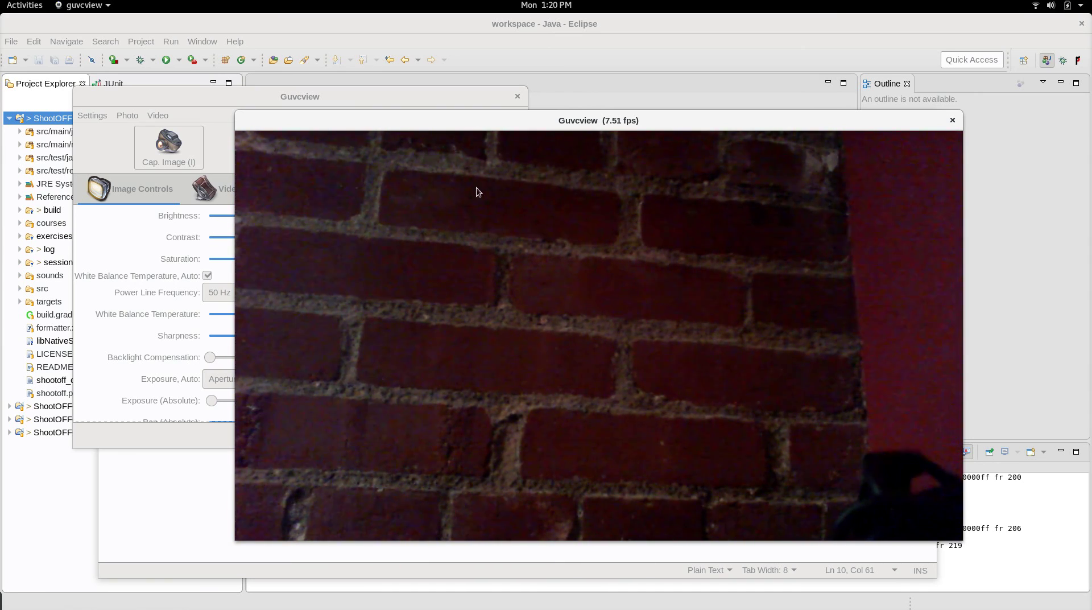
Step: Set the webcam's automatic exposure option to Manual Mode in the image controls
click(133, 256)
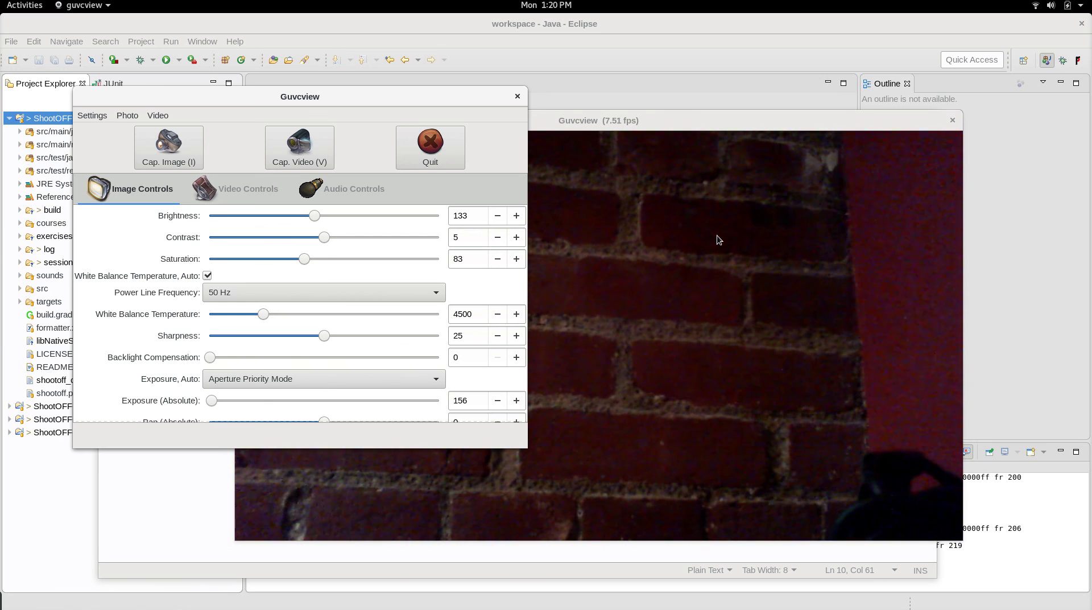
click(354, 383)
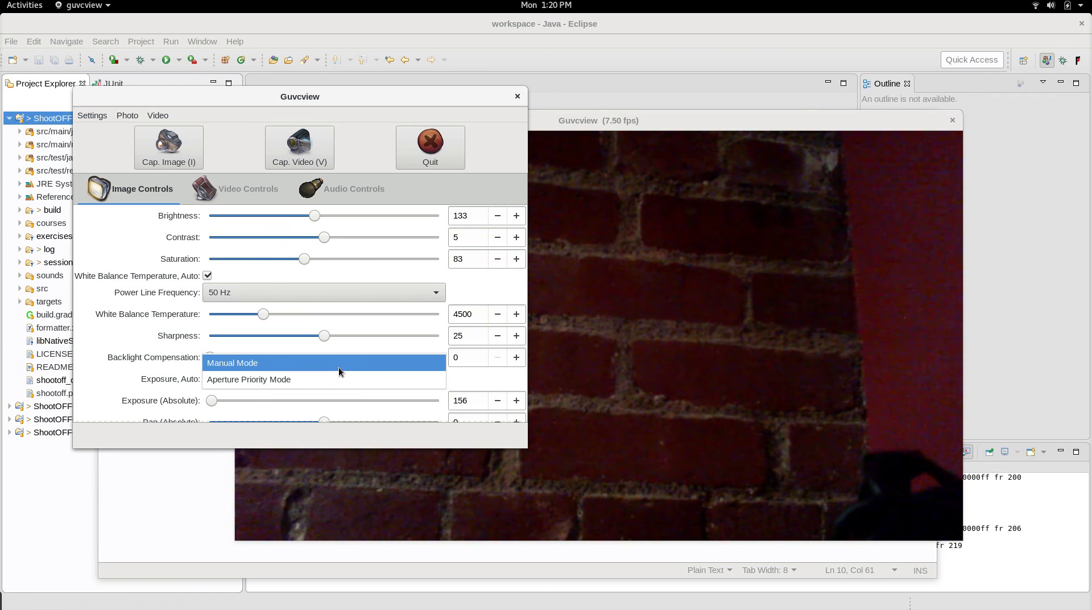
click(337, 367)
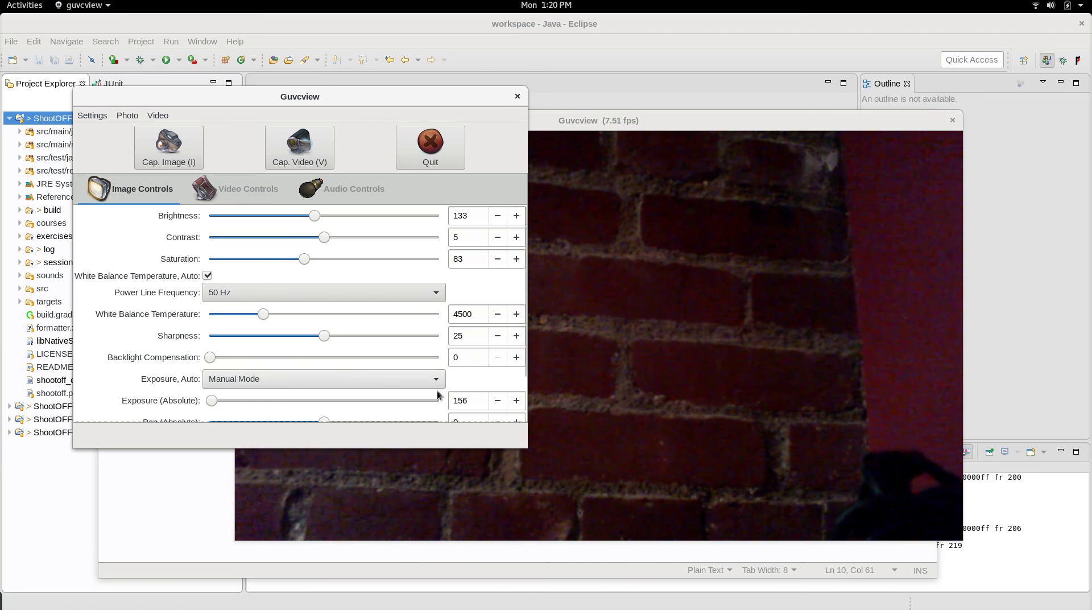
Step: Lower the webcam's absolute exposure one unit at a time
click(493, 402)
click(492, 402)
click(492, 401)
click(492, 402)
click(493, 402)
click(492, 402)
click(493, 402)
click(493, 402)
click(493, 402)
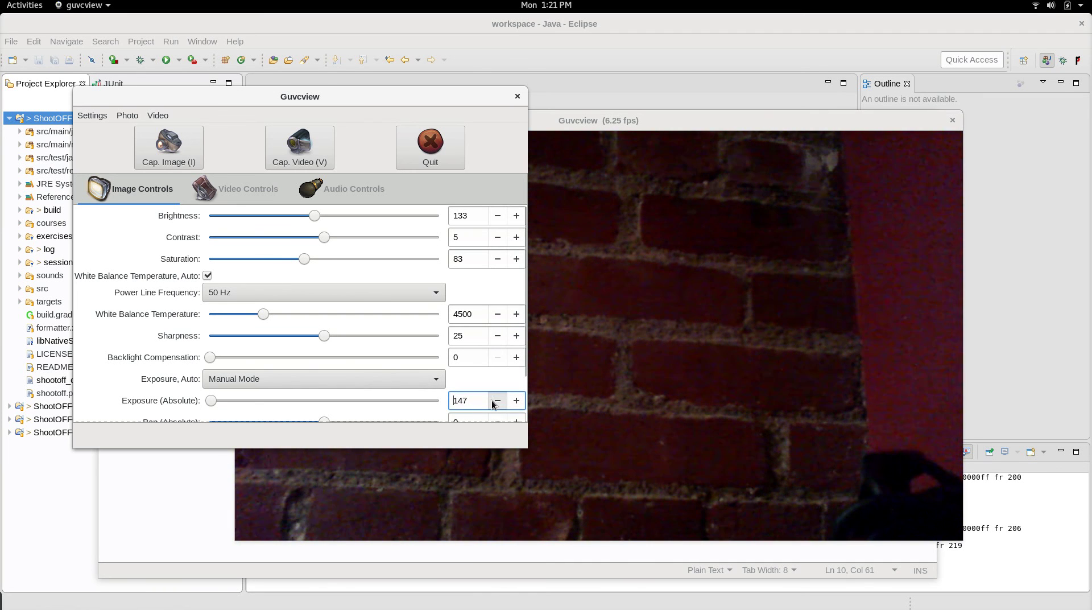
click(492, 401)
click(491, 400)
click(490, 400)
click(490, 400)
Step: Set the webcam's absolute exposure to 10 and bring the video preview to the front
drag(478, 395, 437, 397)
text(10)
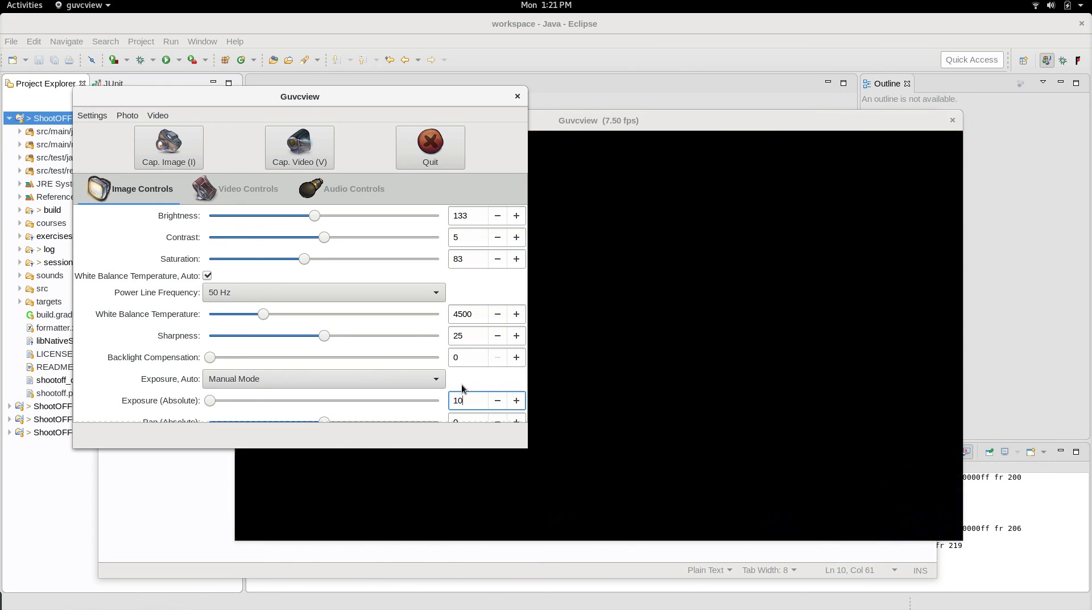
click(733, 129)
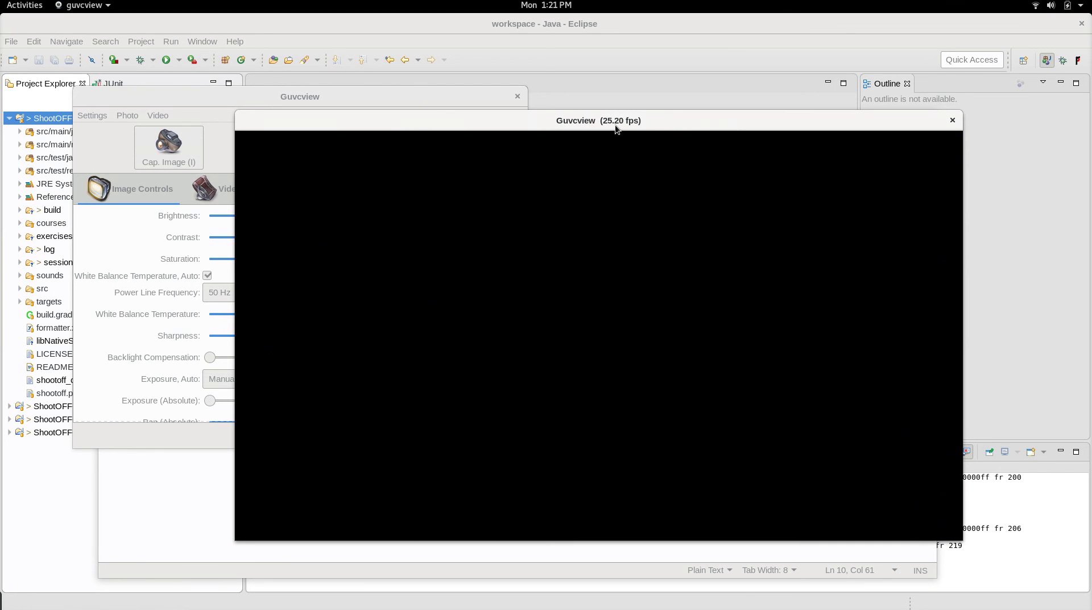
Step: Move the video preview aside to check its frame rate against the exposure settings, and close Guvcview
drag(595, 118, 657, 122)
click(415, 94)
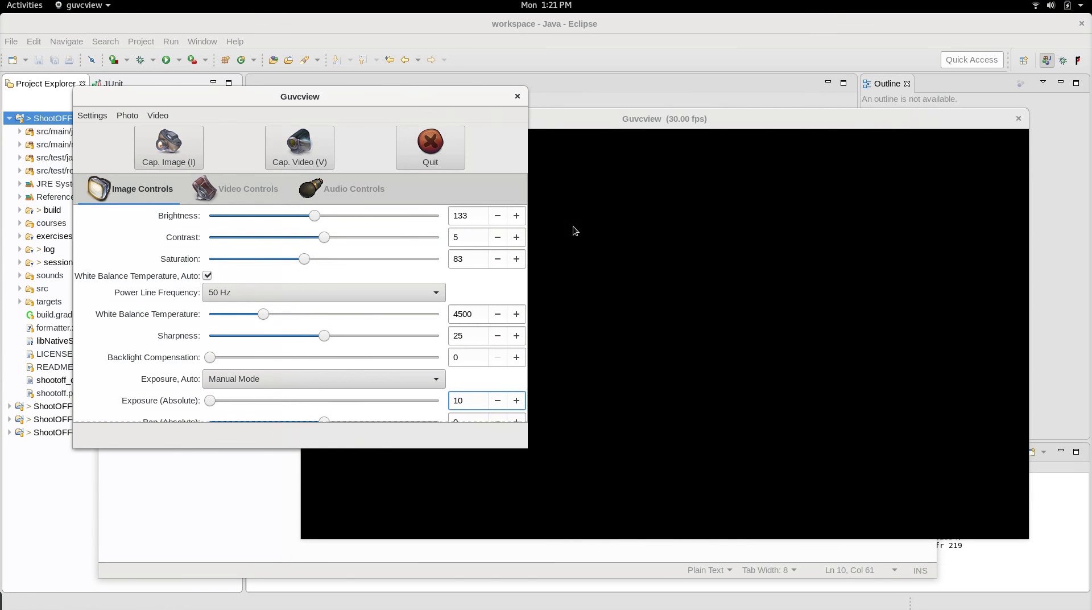
click(704, 137)
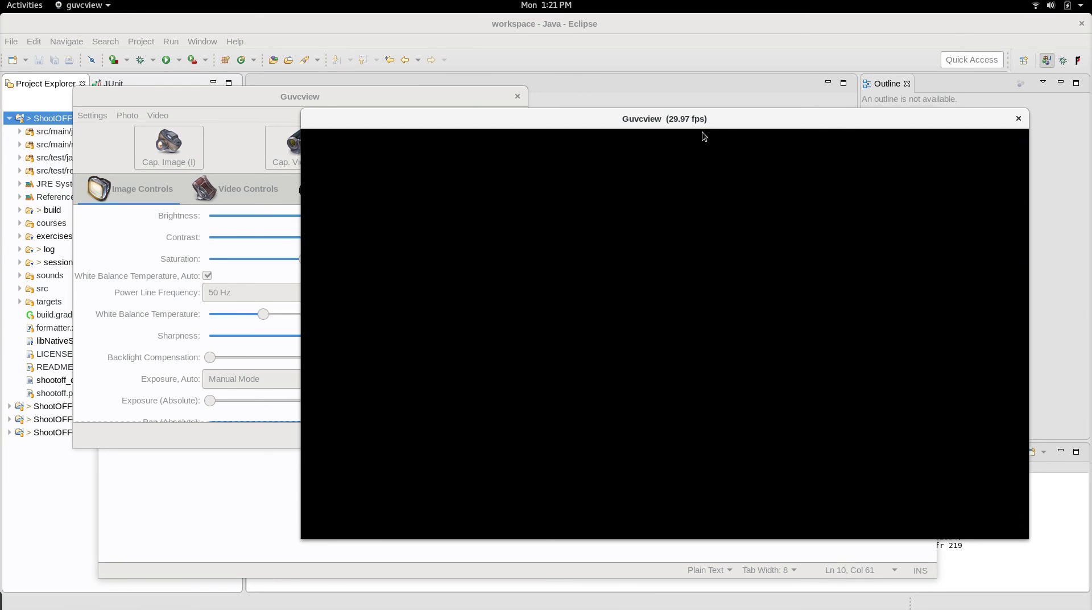
click(517, 97)
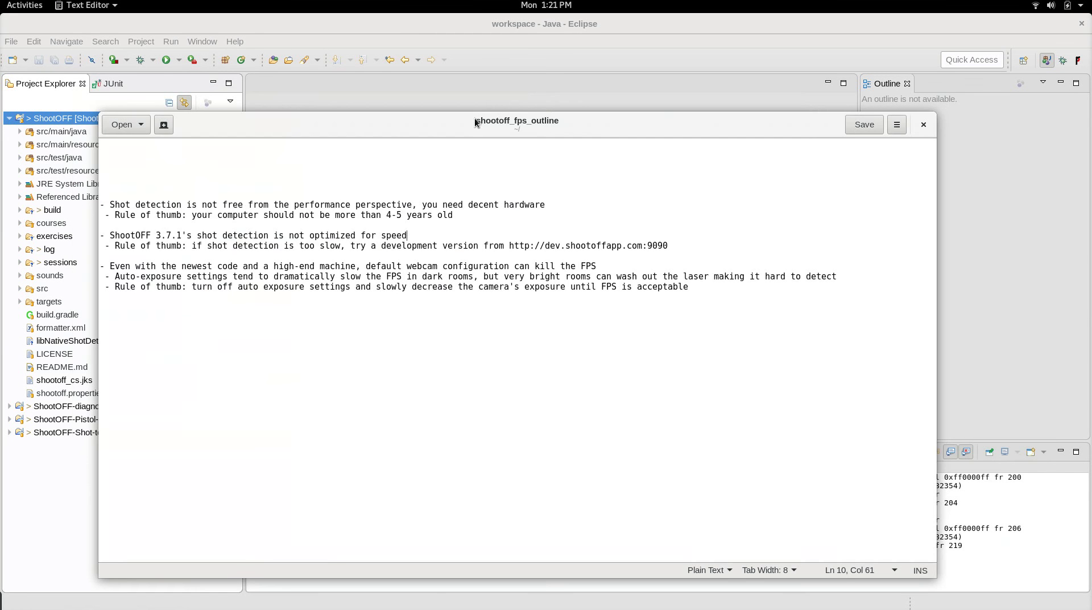
Step: Switch to Eclipse, run the ShootOFF project, and open the Stream Debugger for the Default camera feed
click(84, 119)
click(169, 60)
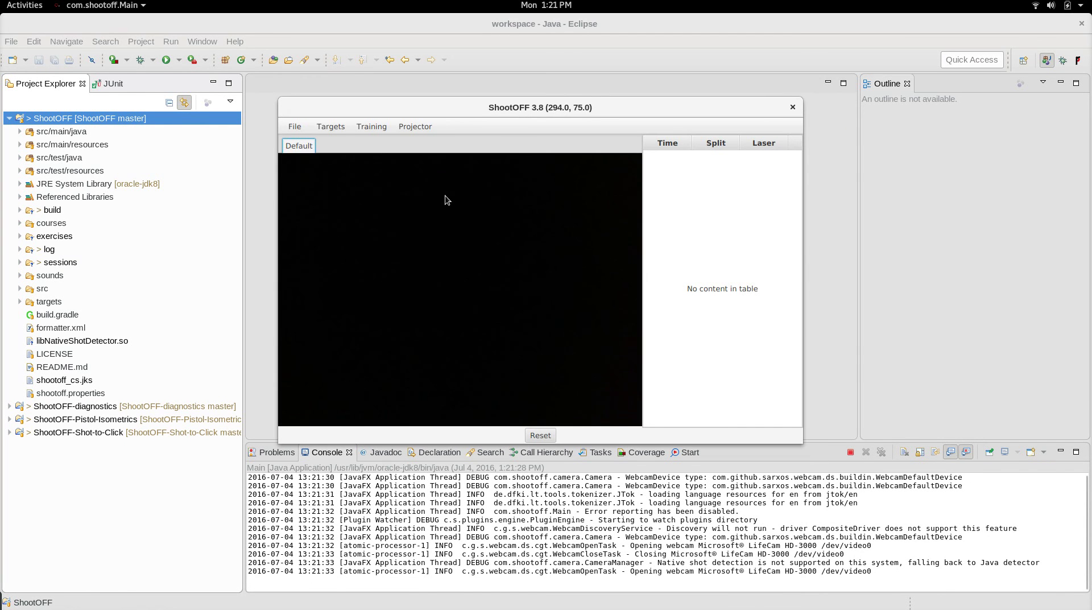
right_click(446, 196)
click(477, 220)
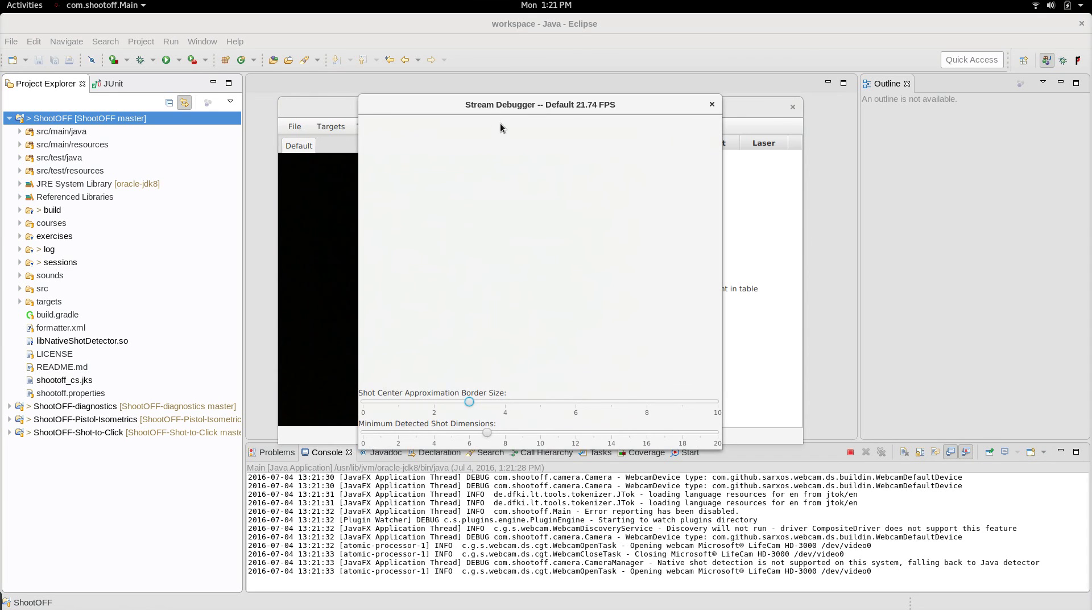
Step: Separate the Stream Debugger and ShootOFF windows to check the Default feed's frame rate, and close ShootOFF
drag(479, 105, 726, 169)
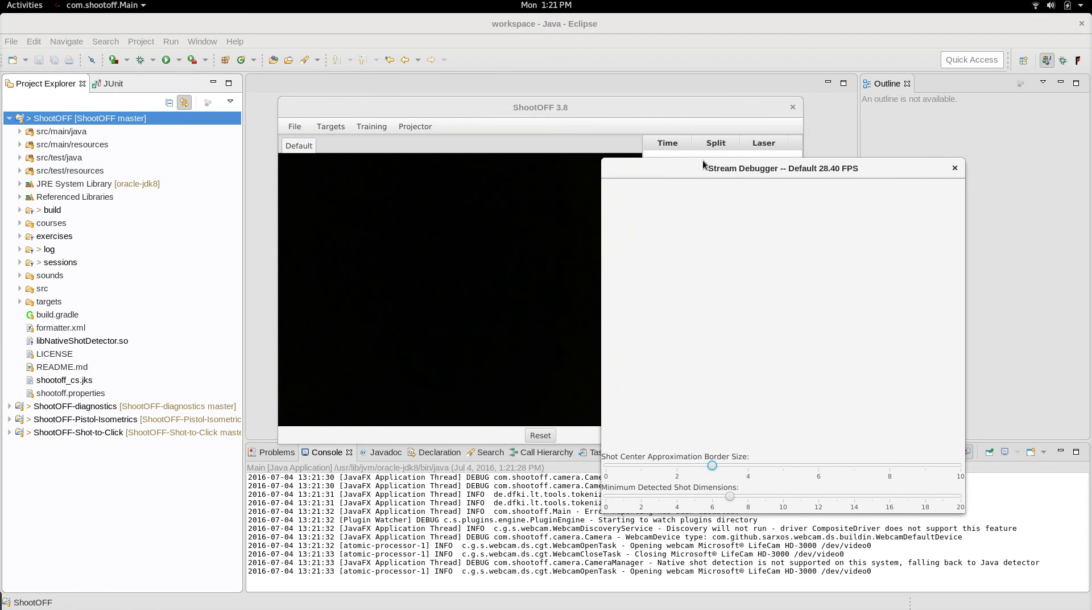
drag(615, 106, 507, 90)
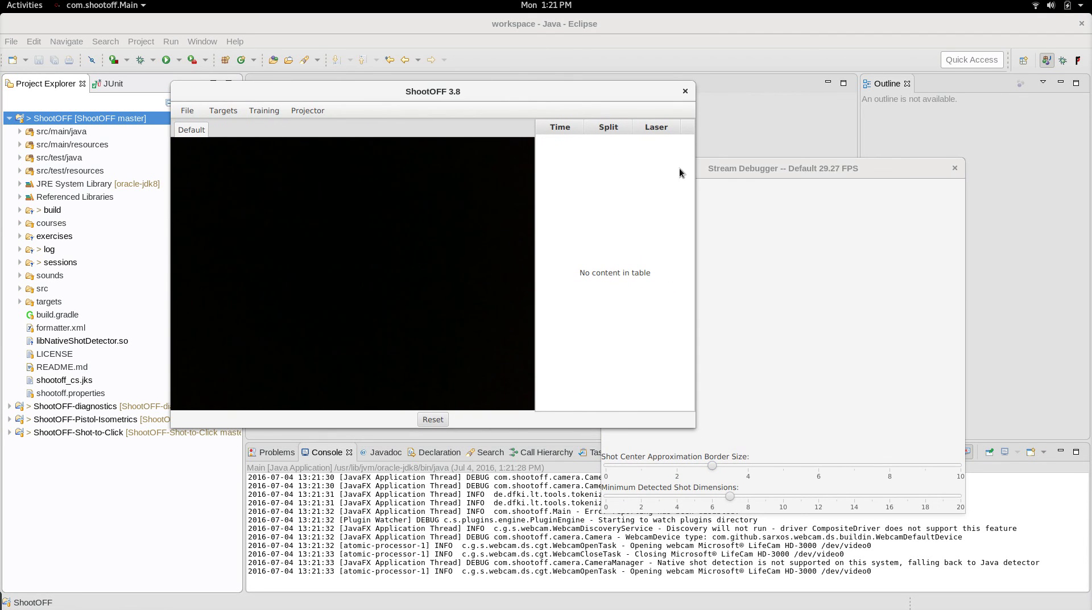
click(743, 206)
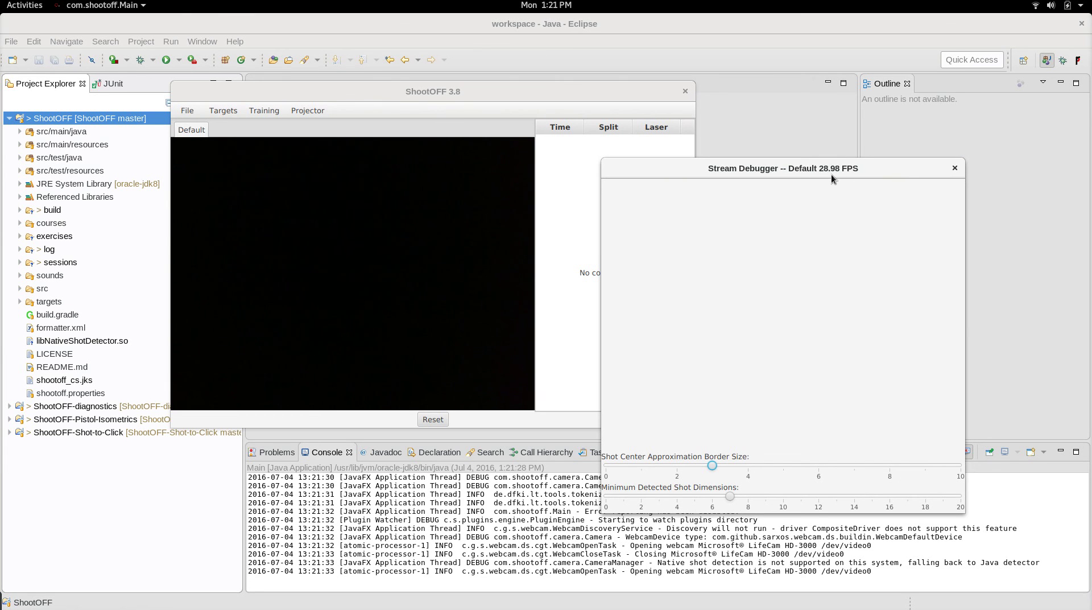
click(686, 91)
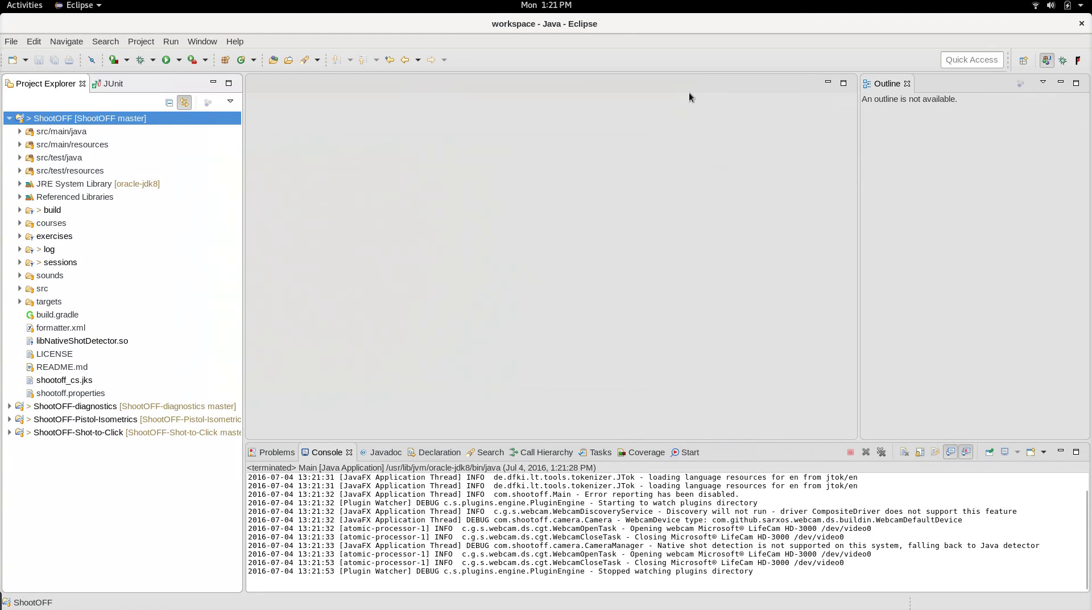